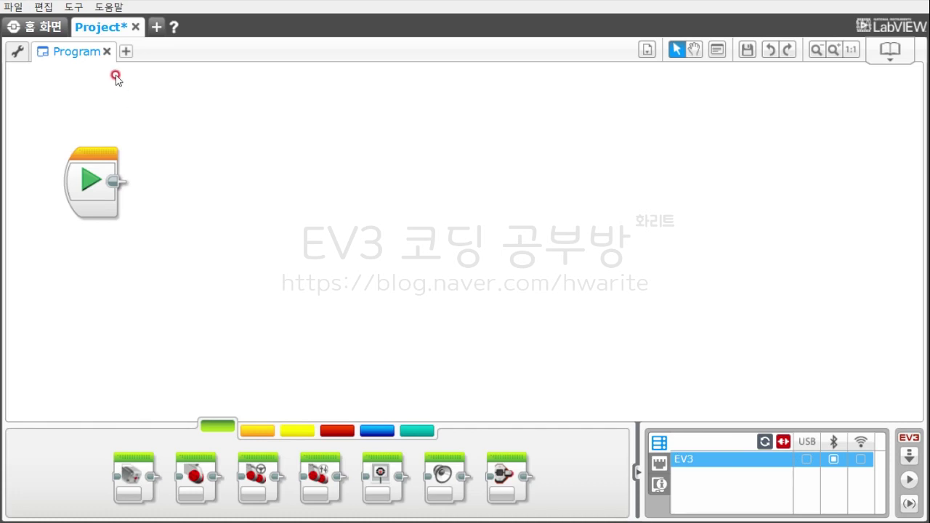
# Open the image editor.
pyautogui.click(73, 7)
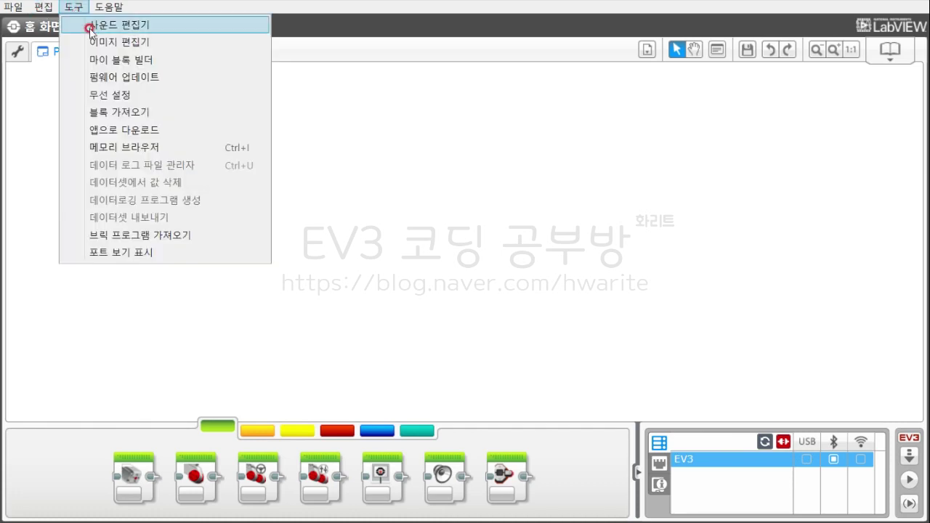
pyautogui.click(189, 44)
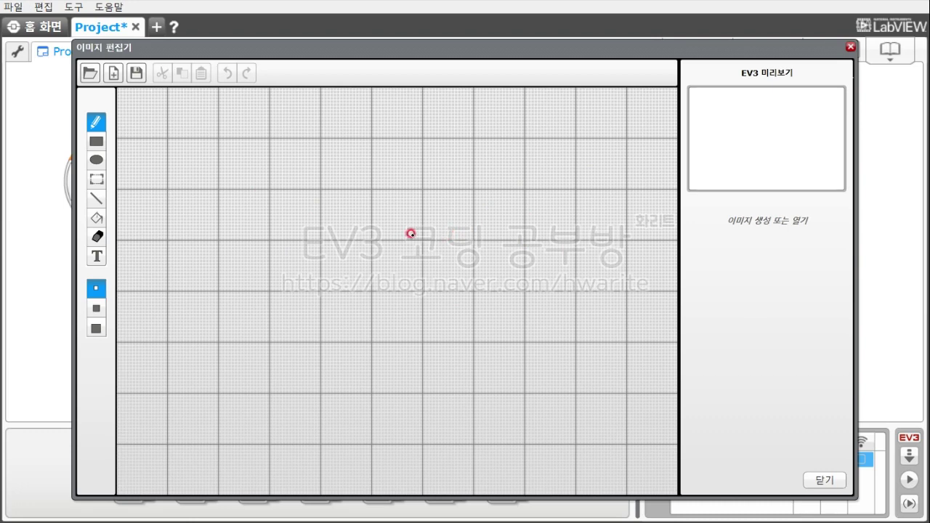
# Try out freehand drawing and the other drawing tools on the empty canvas.
pyautogui.moveTo(301, 174)
pyautogui.mouseDown()
pyautogui.moveTo(392, 249)
pyautogui.moveTo(490, 262)
pyautogui.moveTo(177, 312)
pyautogui.moveTo(291, 369)
pyautogui.mouseUp()
pyautogui.click(96, 166)
pyautogui.click(96, 218)
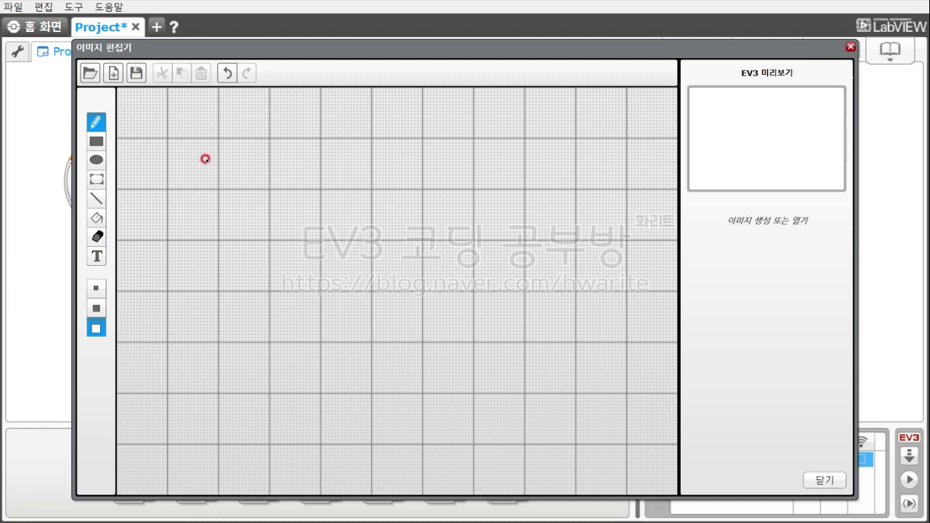
# Try to load the 가온누리 12000px picture from the 출력 이미지 folder into the image editor.
pyautogui.click(91, 73)
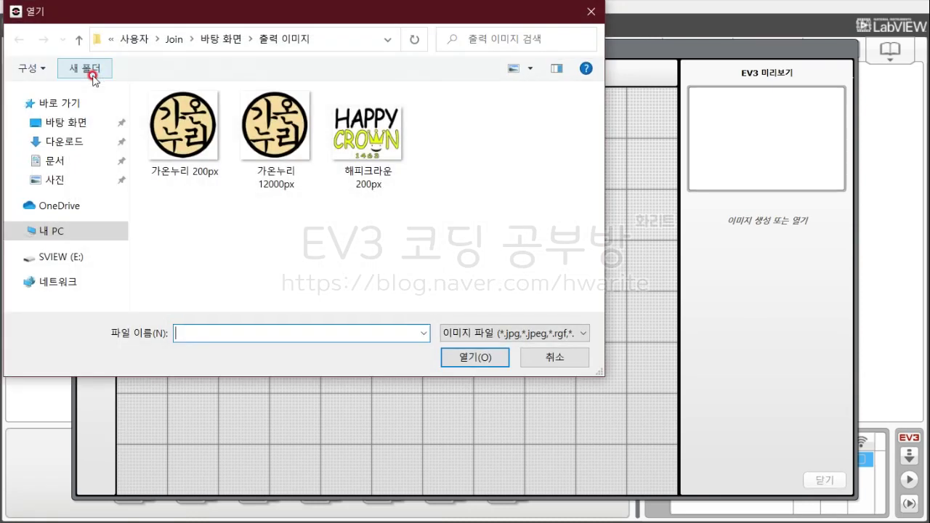
pyautogui.moveTo(260, 16); pyautogui.dragTo(333, 70)
pyautogui.click(196, 168)
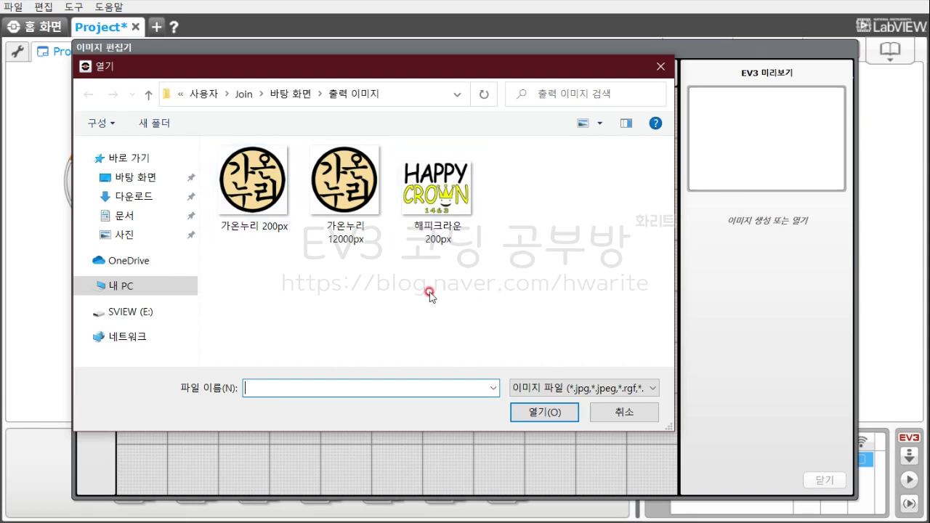
pyautogui.click(348, 178)
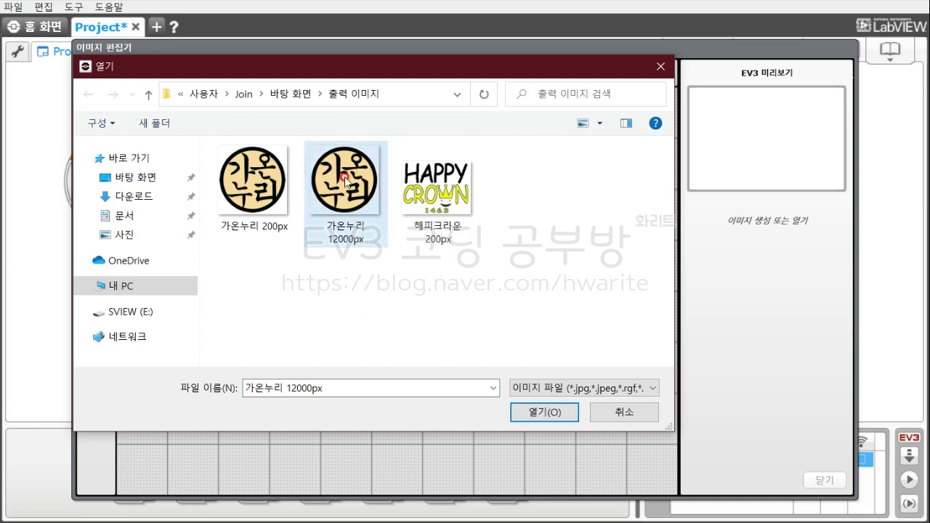
pyautogui.click(568, 413)
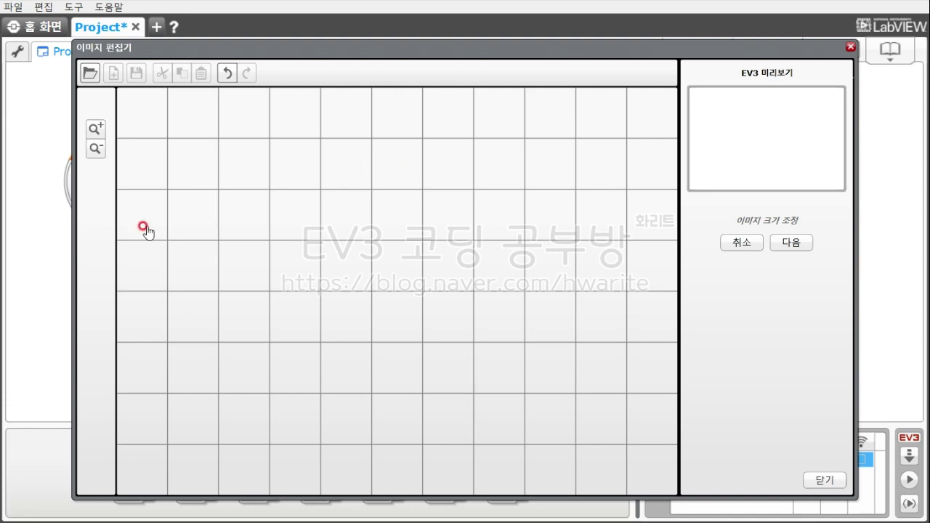
# Check the pixel dimensions of the 가온누리 12000px file without loading it again.
pyautogui.click(91, 73)
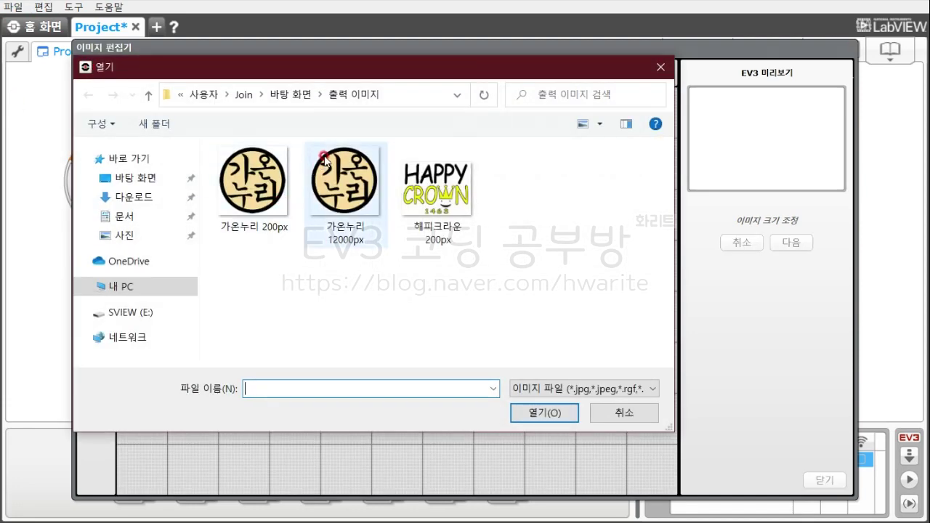
pyautogui.moveTo(323, 156)
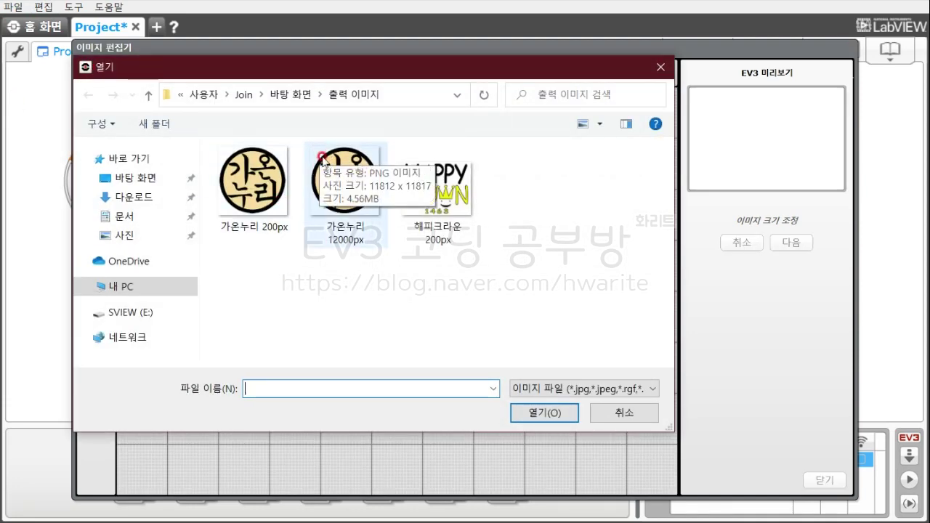
pyautogui.click(604, 412)
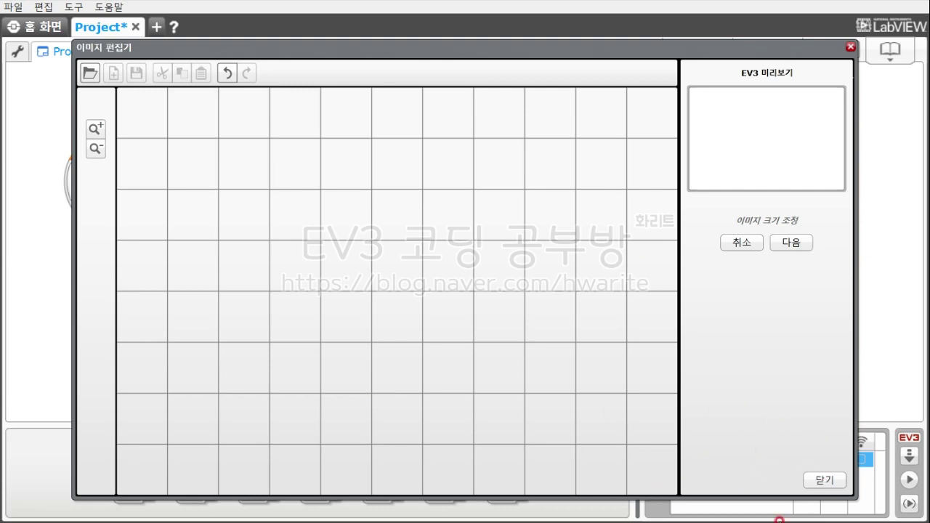
# Try to scale down the loaded oversized picture and move it on the canvas.
pyautogui.click(96, 153)
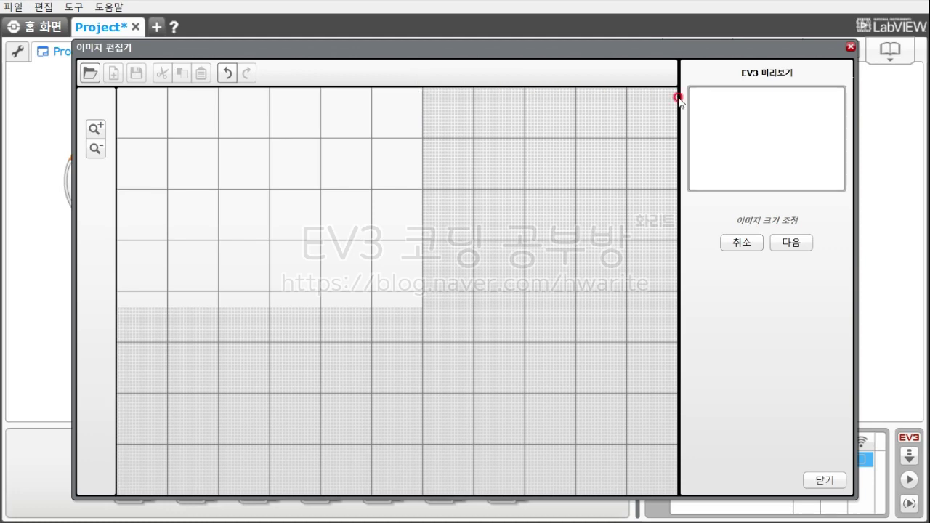
pyautogui.click(97, 148)
pyautogui.click(101, 150)
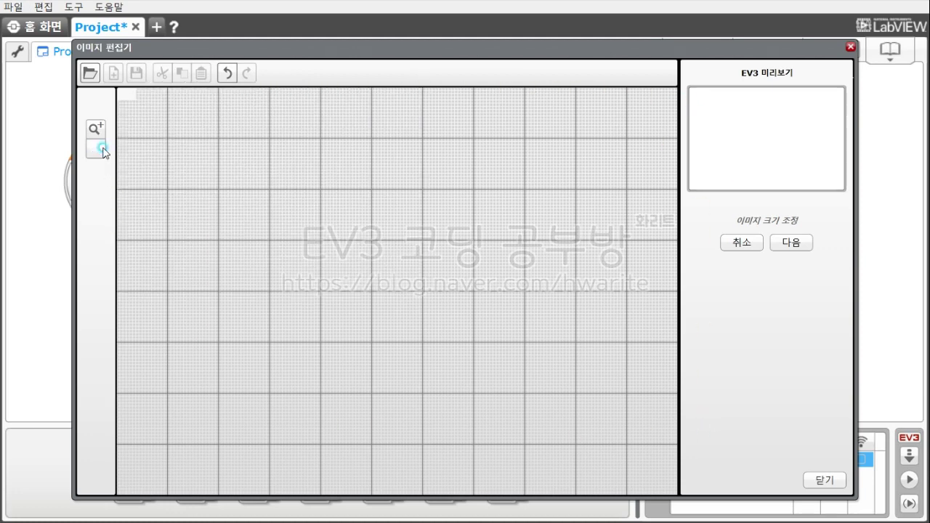
pyautogui.moveTo(398, 194); pyautogui.dragTo(320, 169)
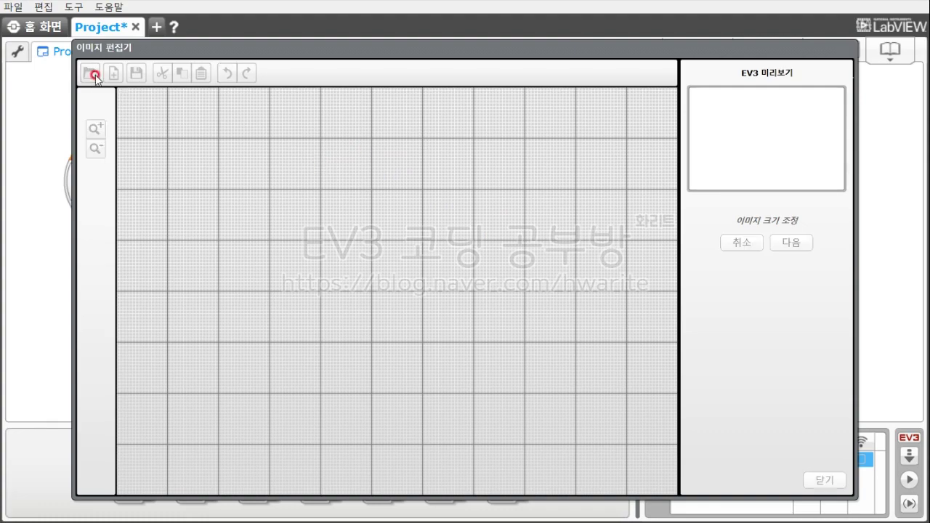
# Load the 가온누리 200px picture into the image editor.
pyautogui.hotkey('ctrl', 'o')
pyautogui.click(254, 198)
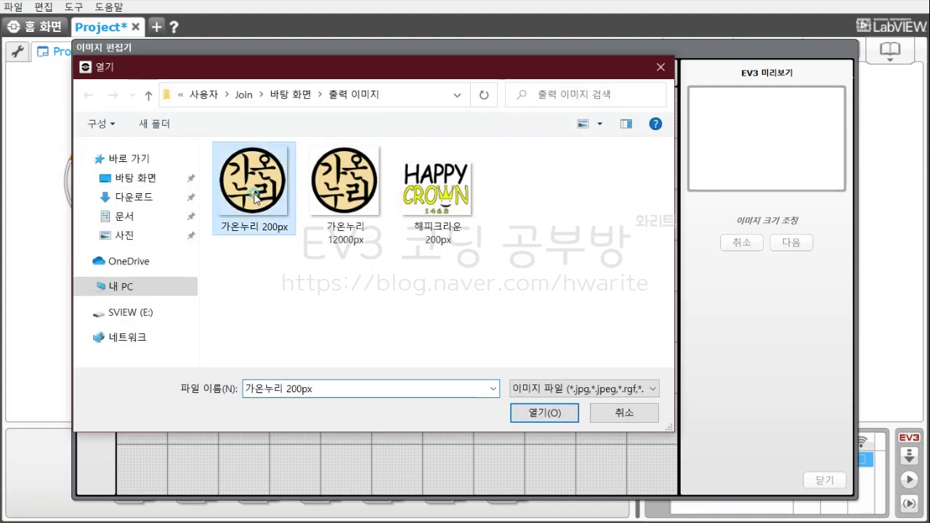
pyautogui.click(546, 413)
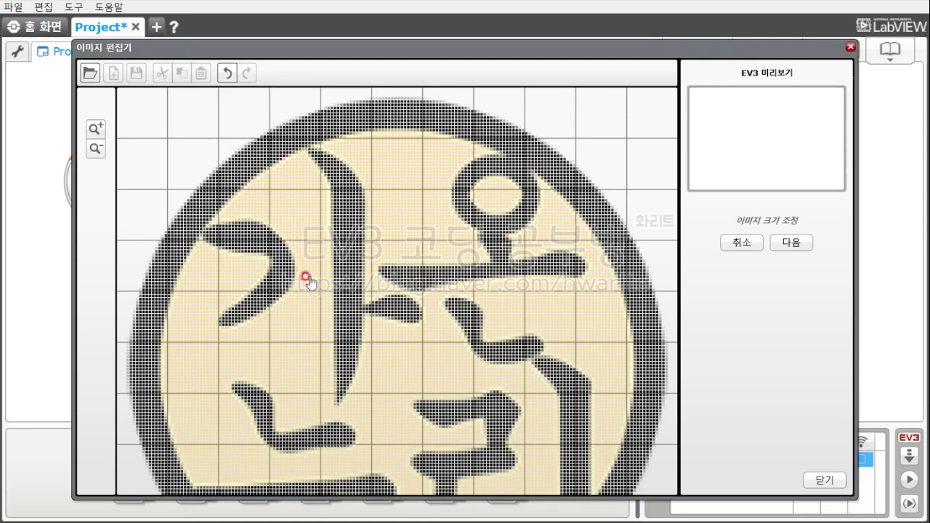
# Scale the round seal picture down to fit the canvas height, centre it horizontally and accept the size.
pyautogui.click(94, 147)
pyautogui.click(94, 148)
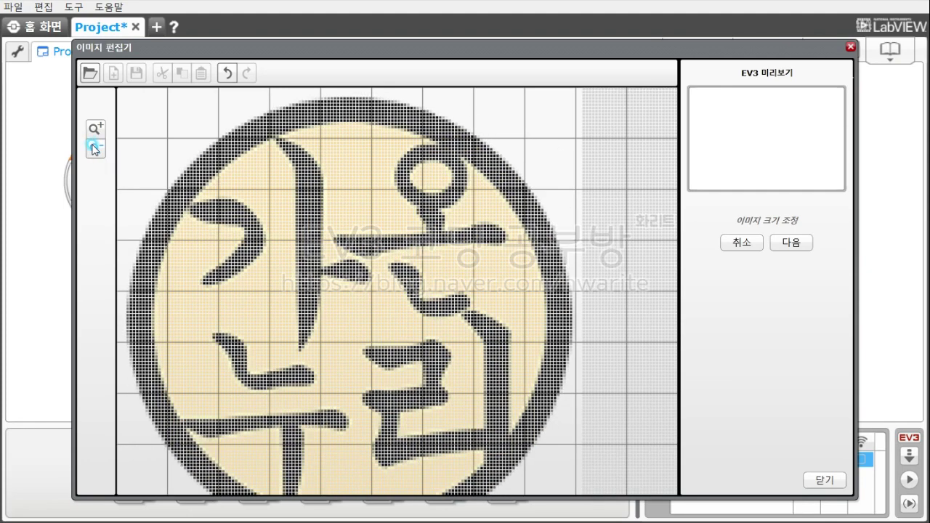
pyautogui.click(94, 148)
pyautogui.click(94, 148)
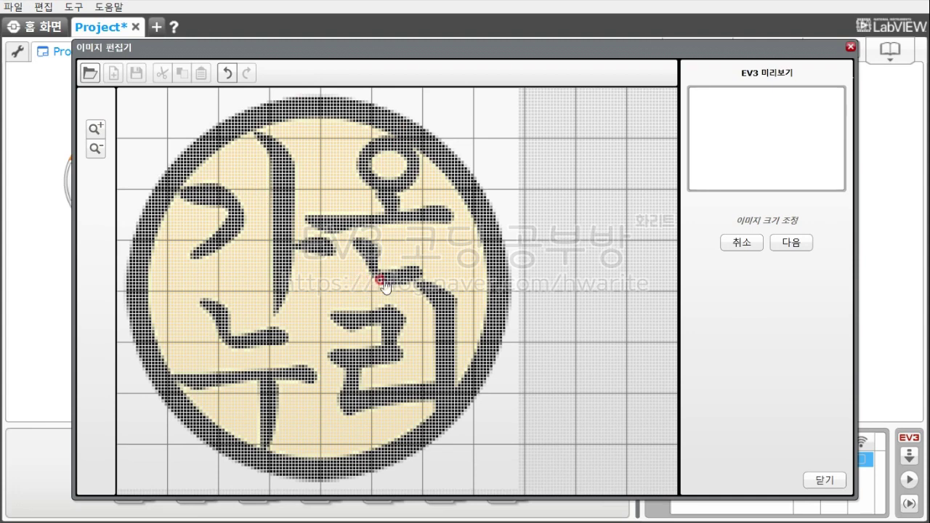
pyautogui.moveTo(272, 250); pyautogui.dragTo(272, 320)
pyautogui.moveTo(263, 259); pyautogui.dragTo(336, 263)
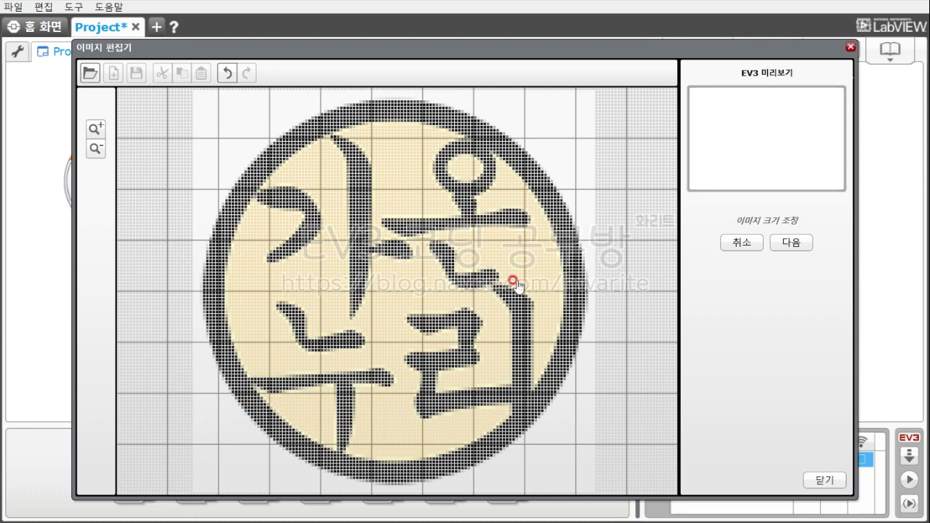
pyautogui.click(792, 242)
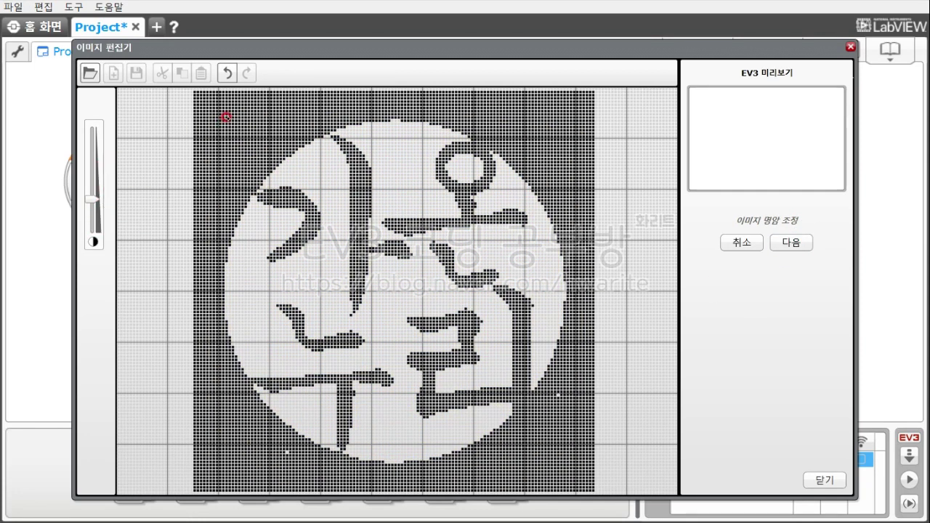
# Raise the seal image's contrast setting slightly, accept it, and erase the black corners outside the circle with the largest eraser.
pyautogui.moveTo(93, 199); pyautogui.dragTo(99, 165)
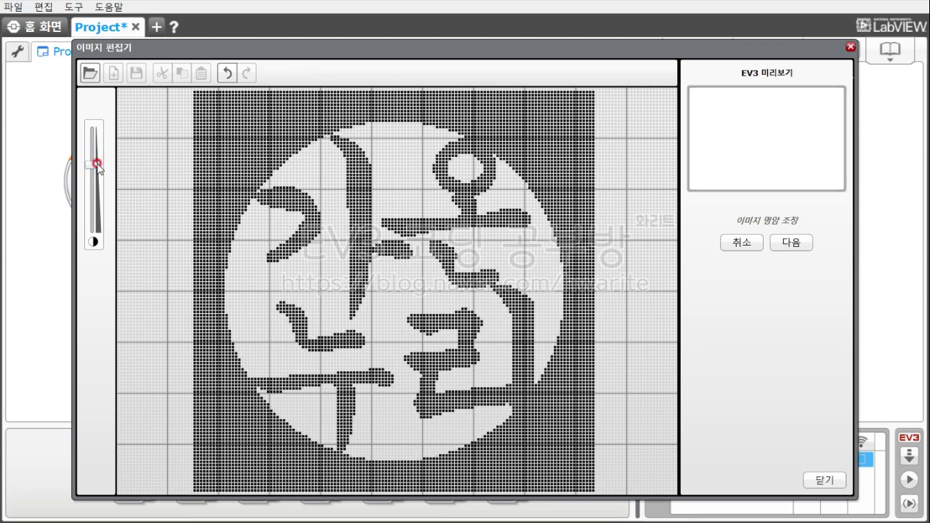
pyautogui.click(798, 245)
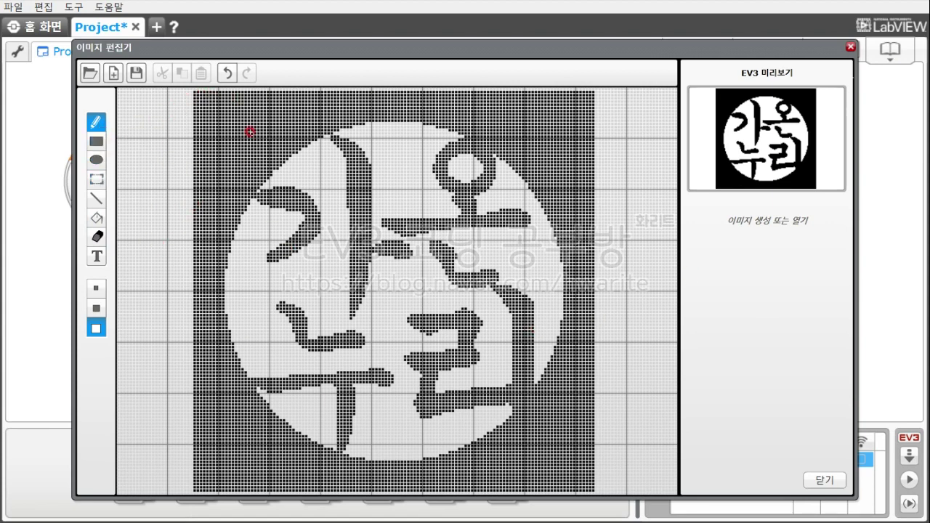
pyautogui.click(94, 235)
pyautogui.moveTo(247, 109)
pyautogui.mouseDown()
pyautogui.moveTo(239, 73)
pyautogui.moveTo(179, 167)
pyautogui.moveTo(312, 96)
pyautogui.moveTo(620, 112)
pyautogui.moveTo(469, 86)
pyautogui.moveTo(672, 389)
pyautogui.moveTo(544, 473)
pyautogui.moveTo(566, 448)
pyautogui.moveTo(381, 509)
pyautogui.moveTo(182, 446)
pyautogui.moveTo(200, 418)
pyautogui.moveTo(279, 477)
pyautogui.moveTo(327, 488)
pyautogui.mouseUp()
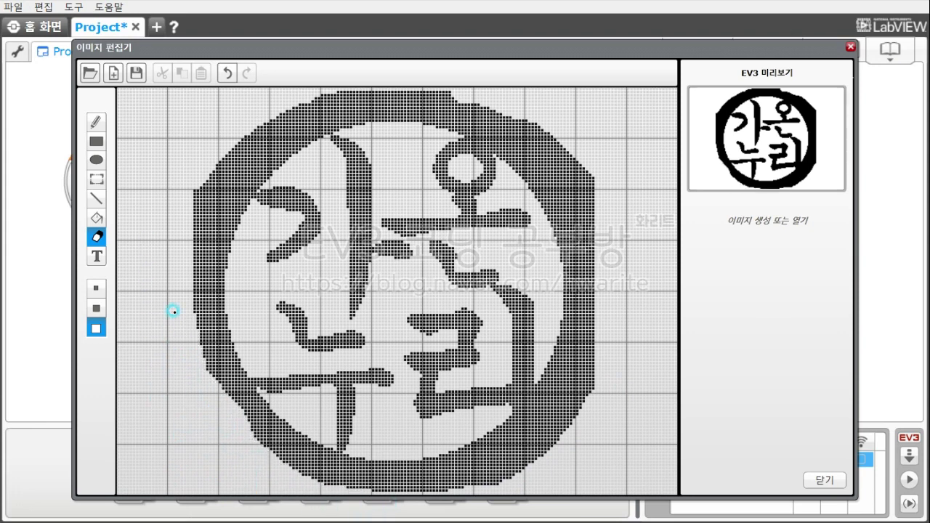
# Save the seal image to the project under the name gaon and close the image editor.
pyautogui.click(136, 73)
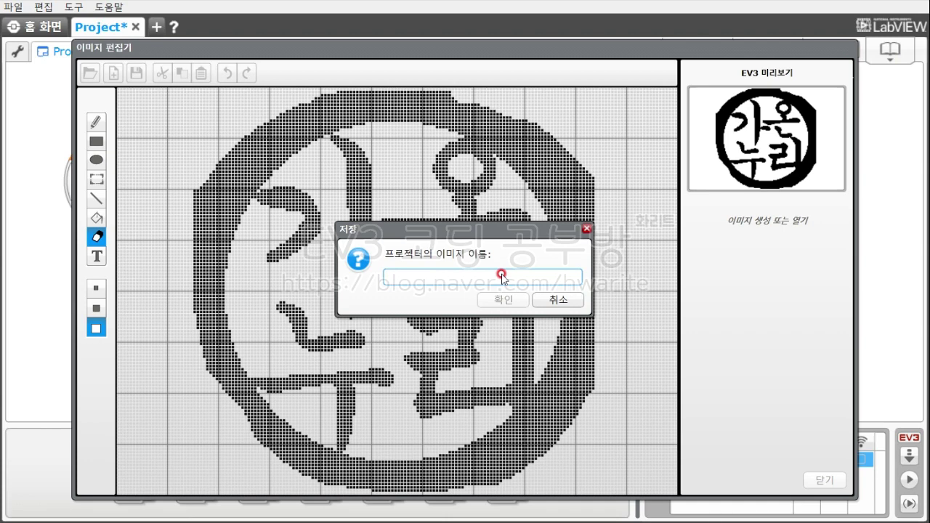
pyautogui.write('gaon')
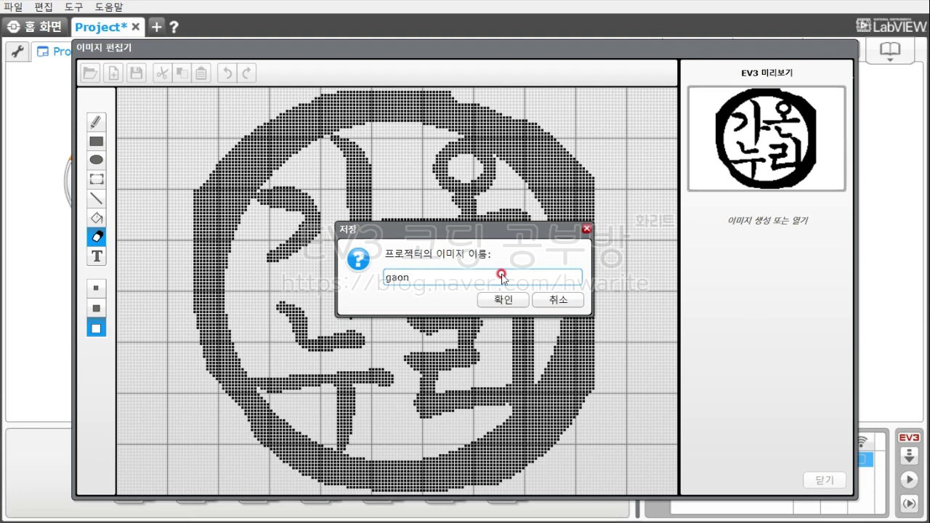
pyautogui.click(503, 299)
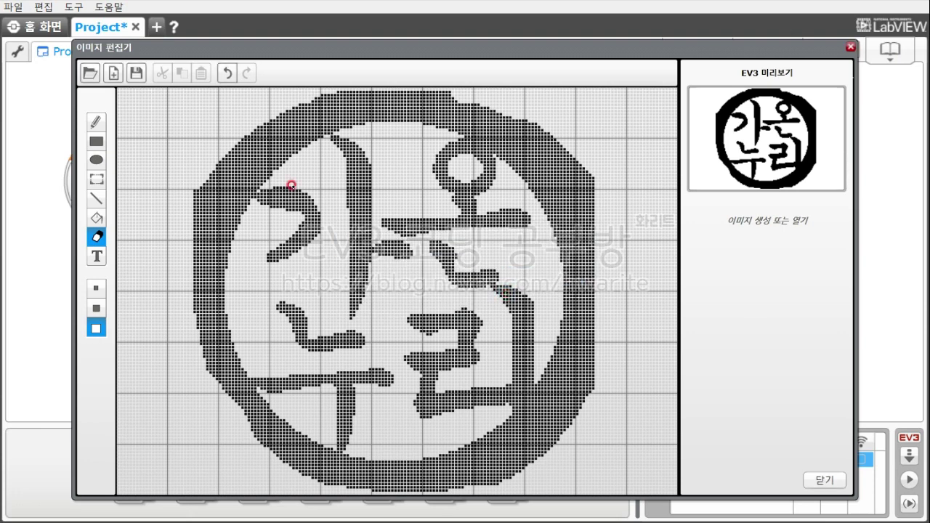
pyautogui.click(850, 47)
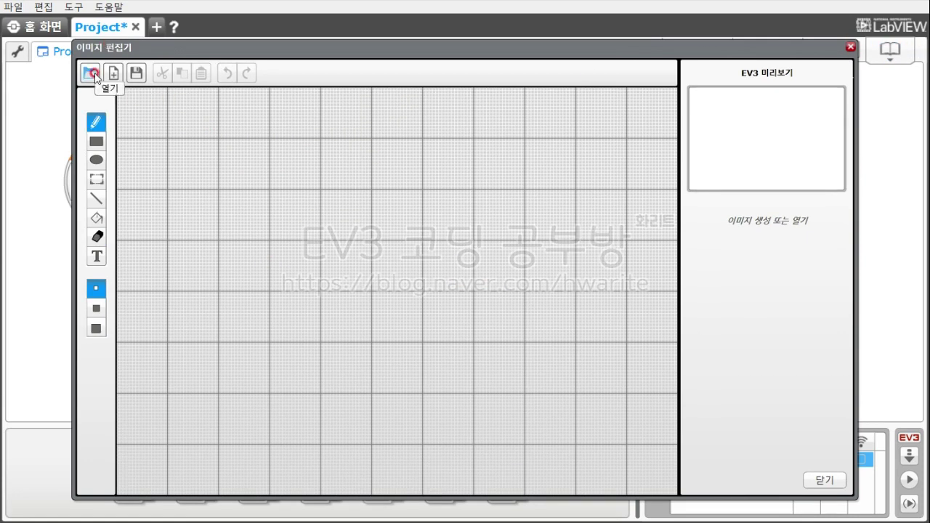
# Load the 해피크라운 200px picture into the image editor.
pyautogui.click(92, 73)
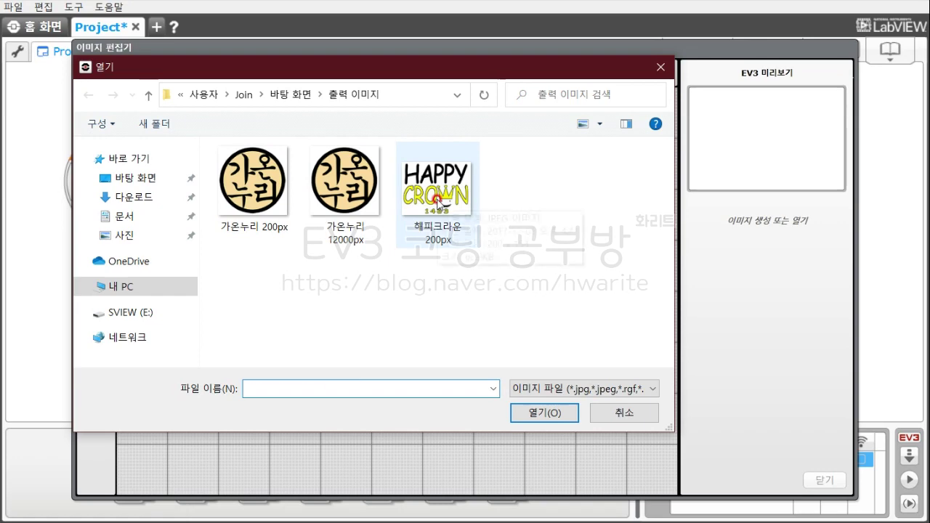
pyautogui.click(438, 201)
pyautogui.click(544, 413)
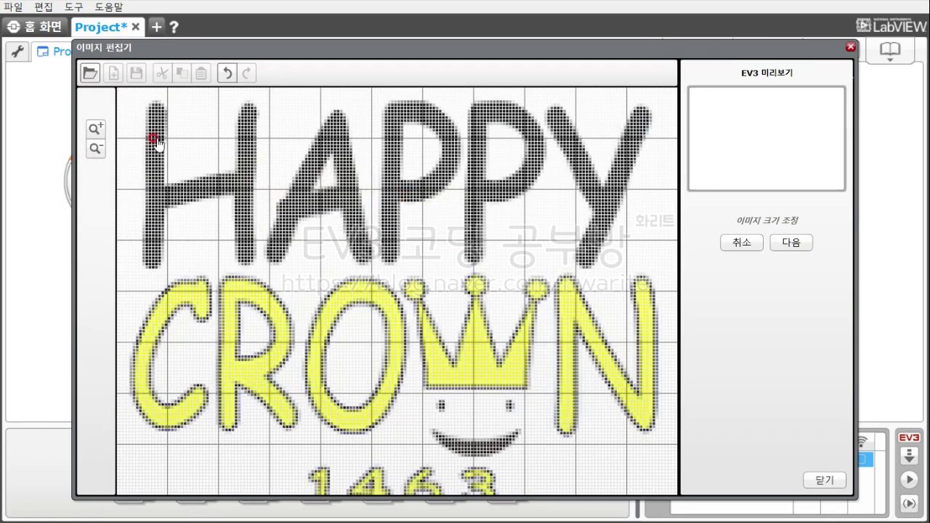
# Scale the HAPPY CROWN picture to fit the canvas with its bottom number visible, centre it and accept the size.
pyautogui.click(95, 148)
pyautogui.click(95, 148)
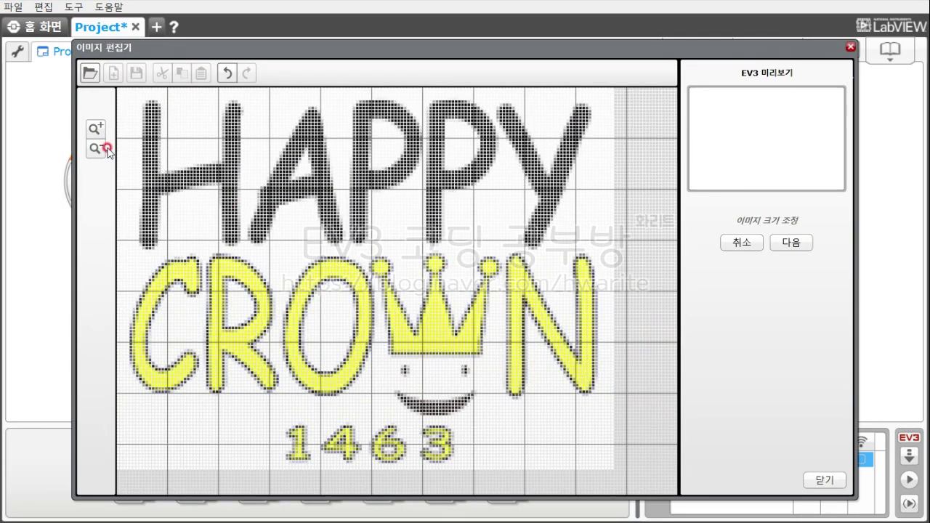
pyautogui.click(95, 127)
pyautogui.moveTo(369, 201); pyautogui.dragTo(395, 207)
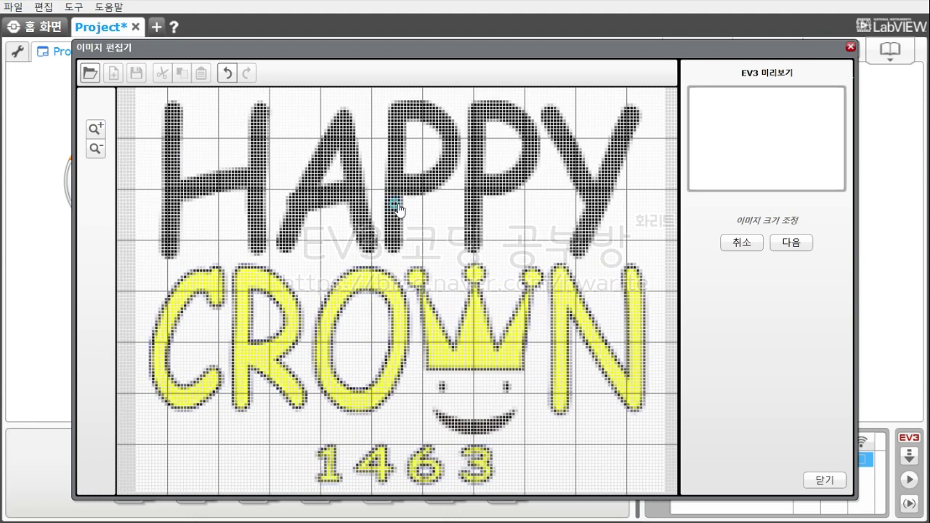
pyautogui.click(799, 244)
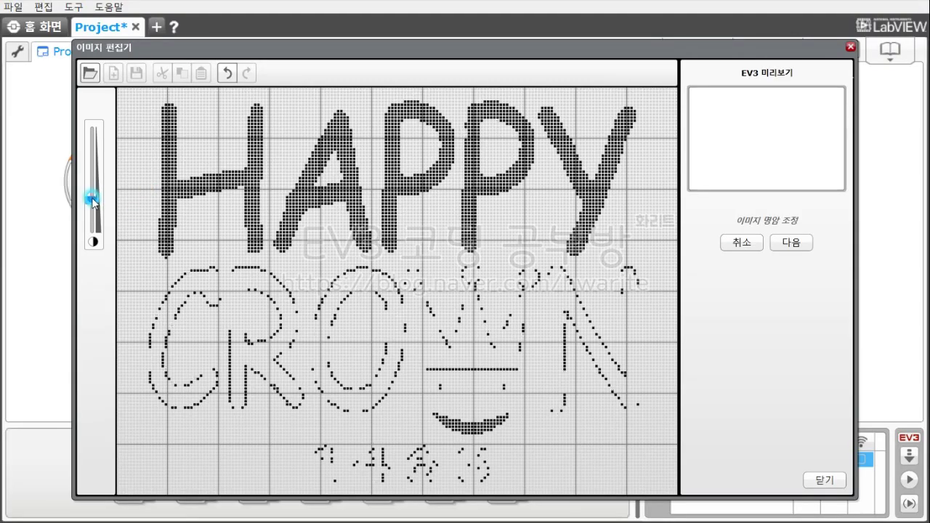
# Raise the contrast setting until the CROWN letter outlines and the number are continuous, and accept the conversion.
pyautogui.moveTo(91, 198); pyautogui.dragTo(96, 177)
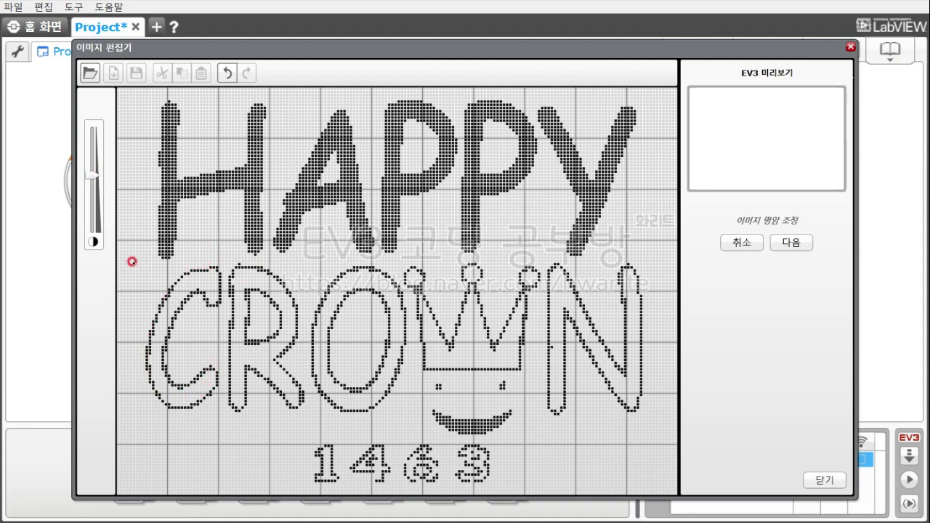
pyautogui.moveTo(83, 173); pyautogui.dragTo(97, 167)
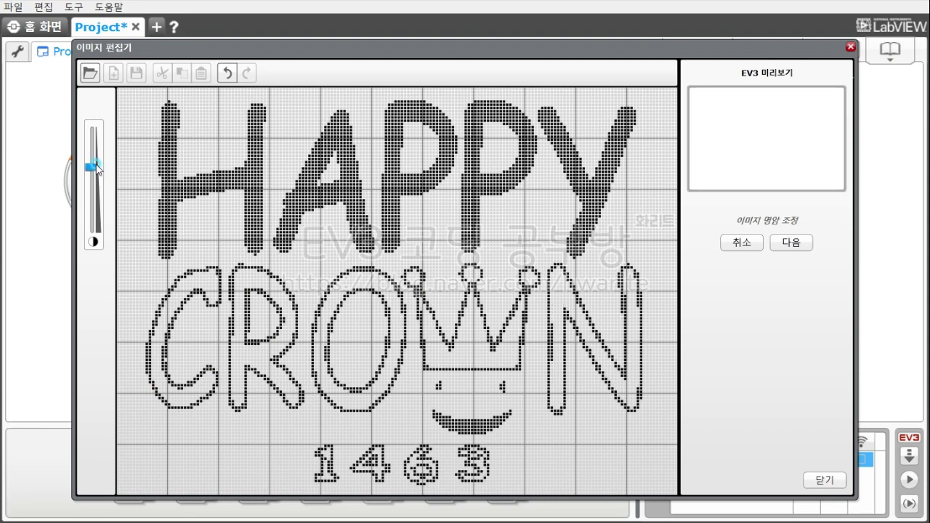
pyautogui.click(793, 243)
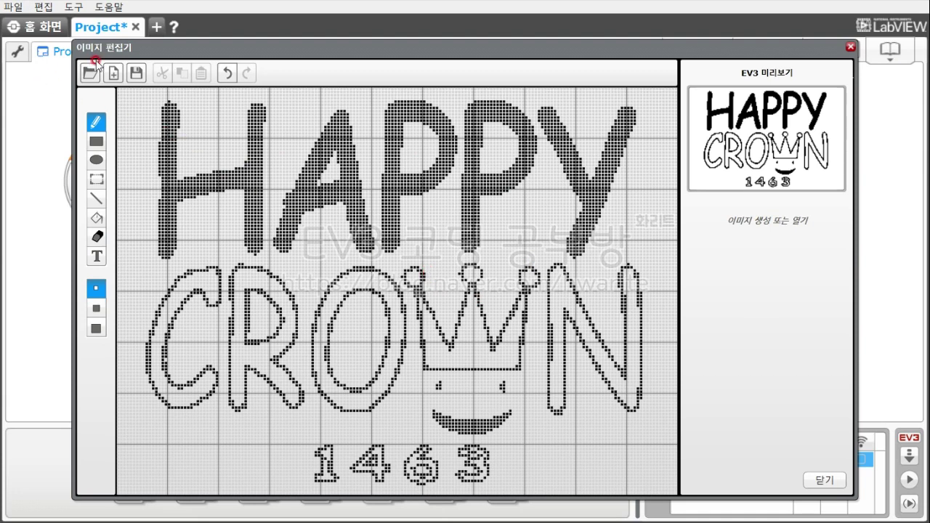
# Save the HAPPY CROWN image to the project under the name happy and close the image editor.
pyautogui.click(136, 72)
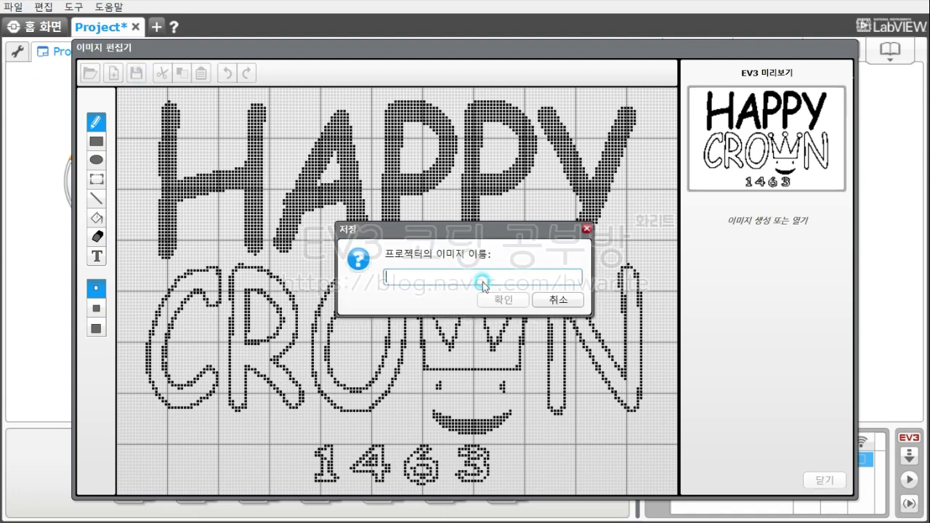
pyautogui.write('happy')
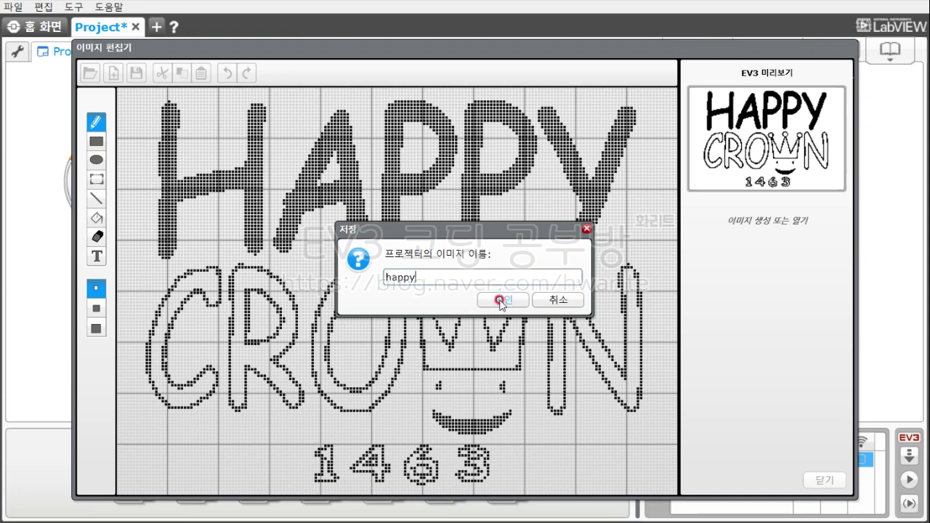
pyautogui.click(504, 300)
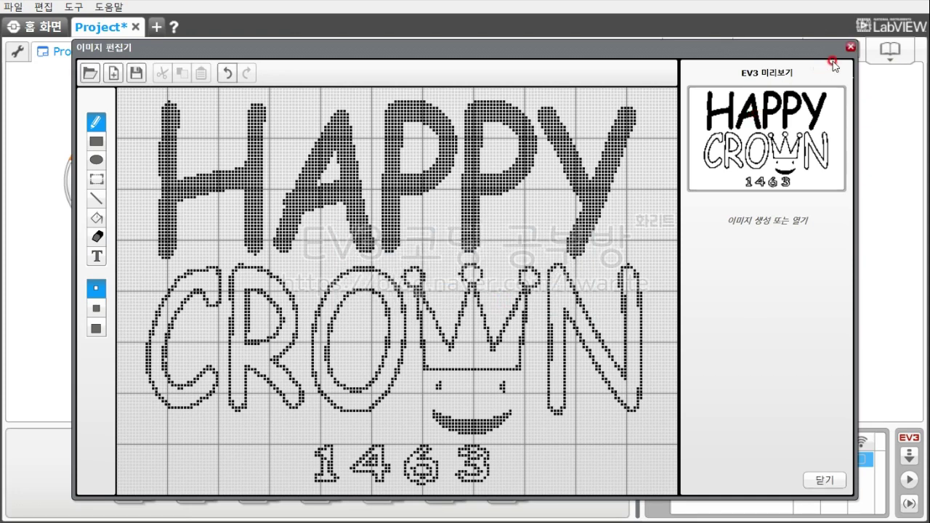
pyautogui.click(849, 47)
# Add a Display block after the Start block, assign it the project image gaon and preview it.
pyautogui.moveTo(385, 485); pyautogui.dragTo(221, 179)
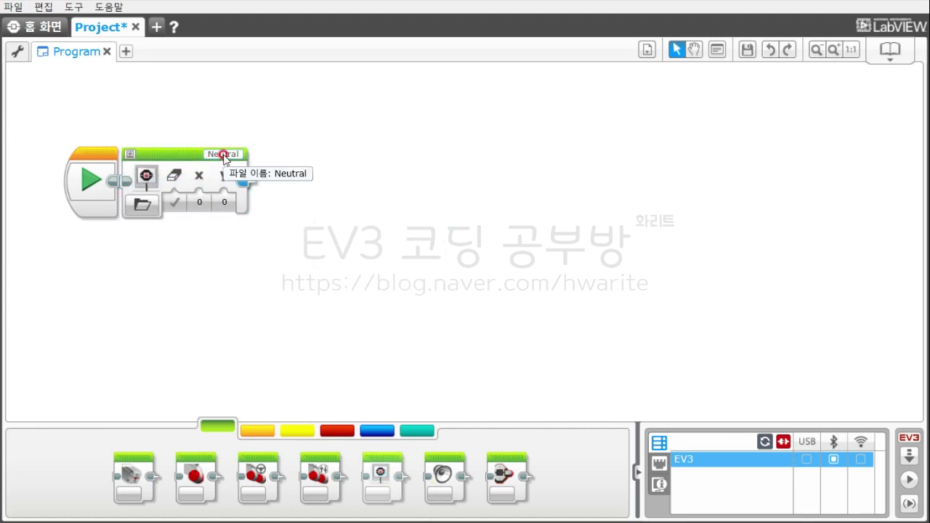
pyautogui.click(219, 154)
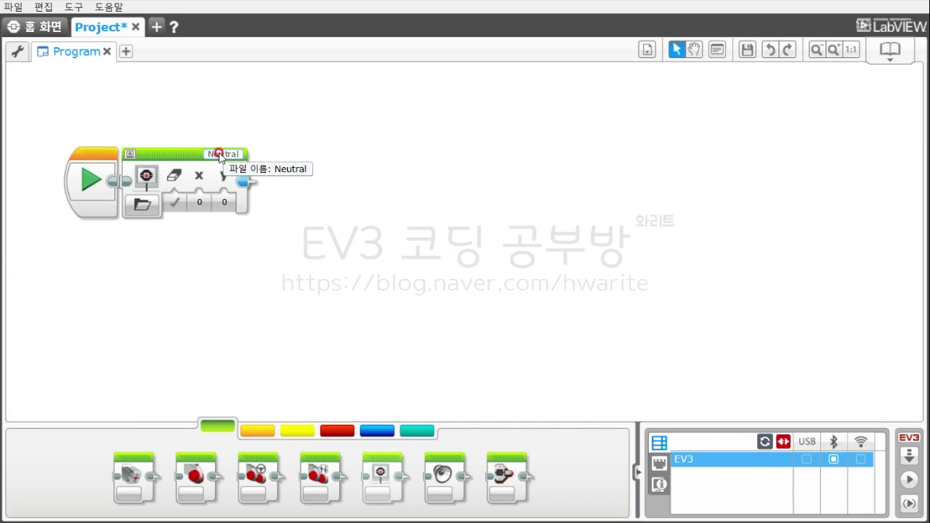
pyautogui.click(247, 78)
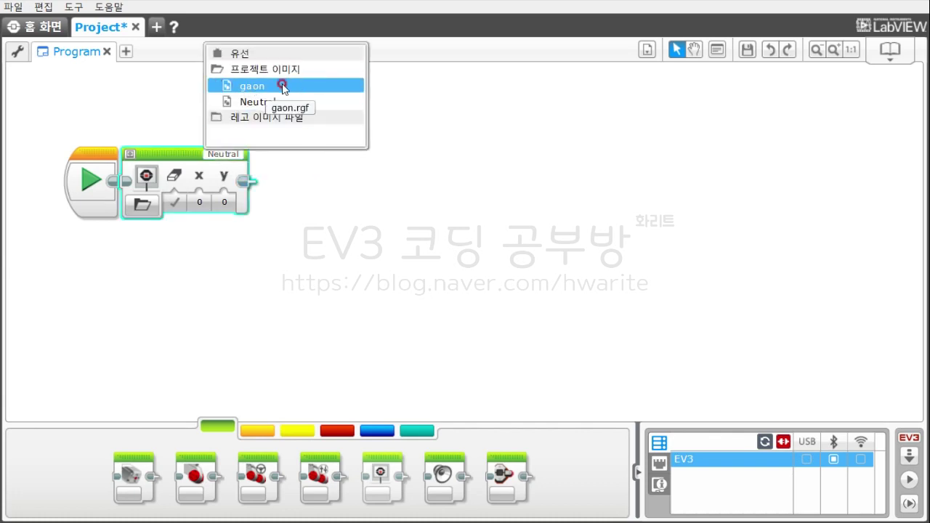
pyautogui.moveTo(252, 88)
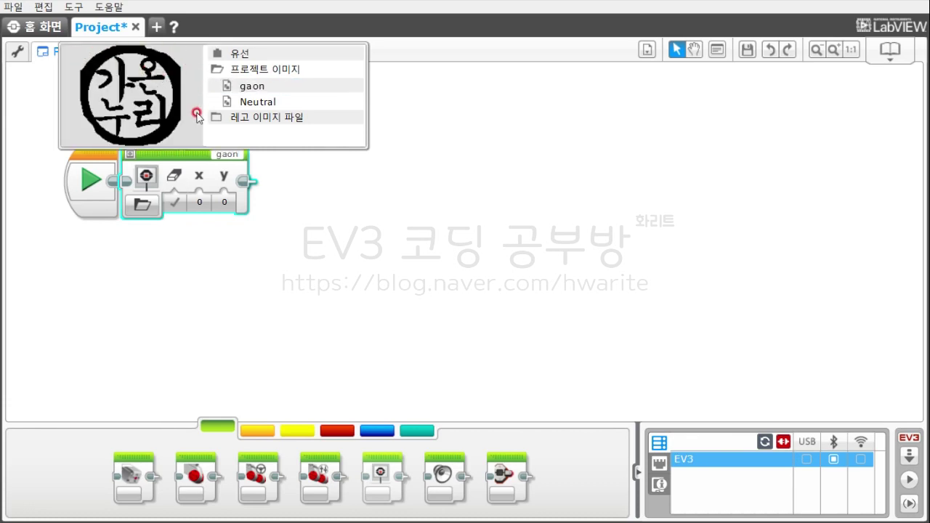
pyautogui.click(309, 243)
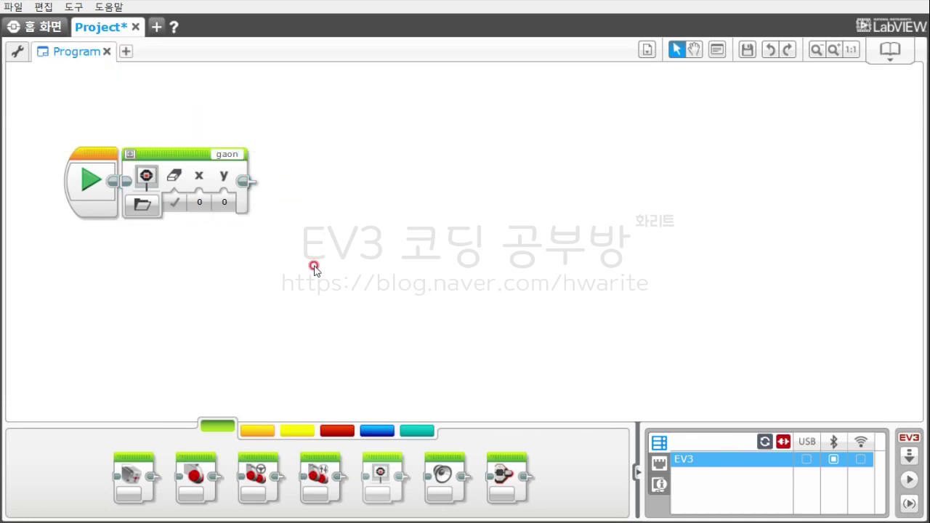
pyautogui.click(383, 290)
# Append a second Display block showing the project image happy, with a 2-second Wait block after each Display block.
pyautogui.moveTo(382, 476); pyautogui.dragTo(320, 174)
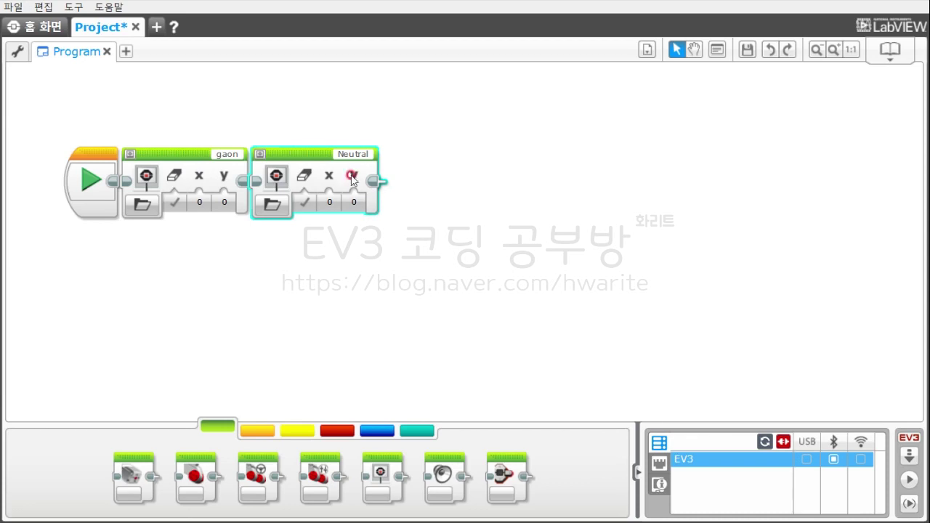
pyautogui.click(371, 153)
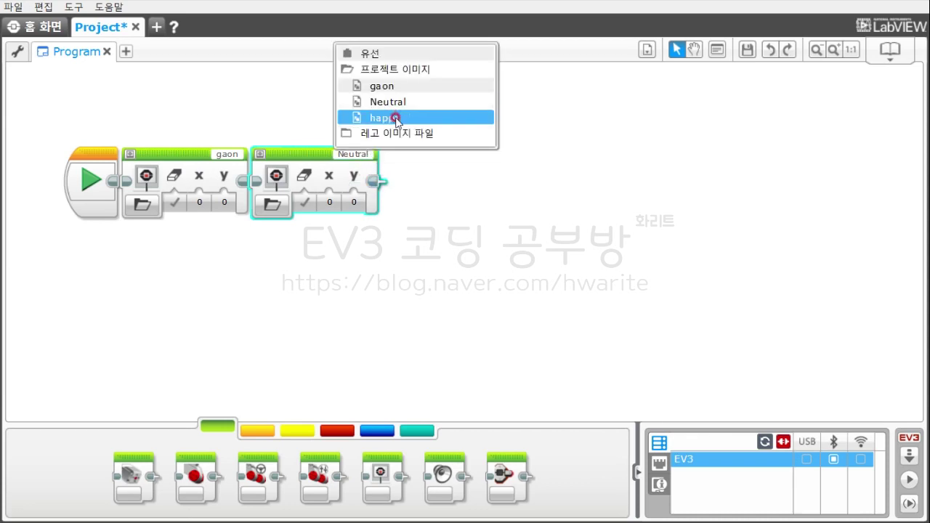
pyautogui.moveTo(394, 118)
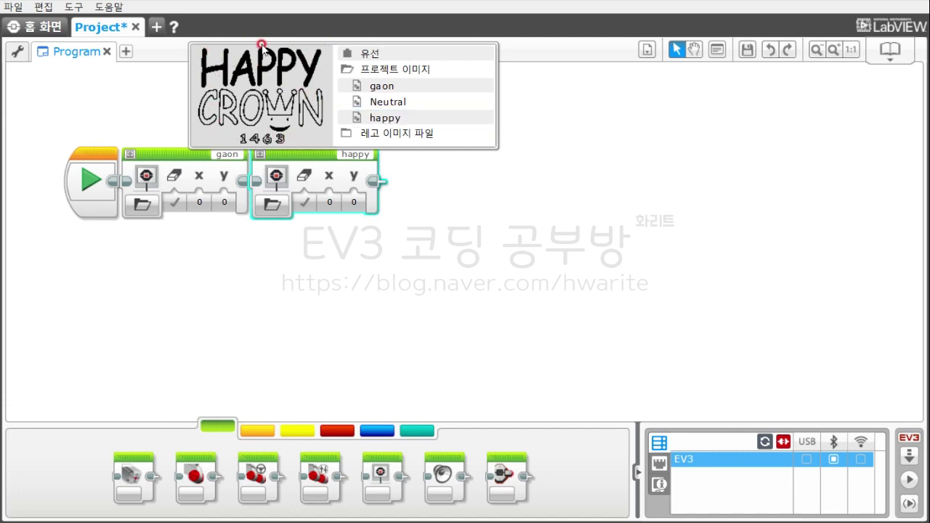
pyautogui.click(340, 270)
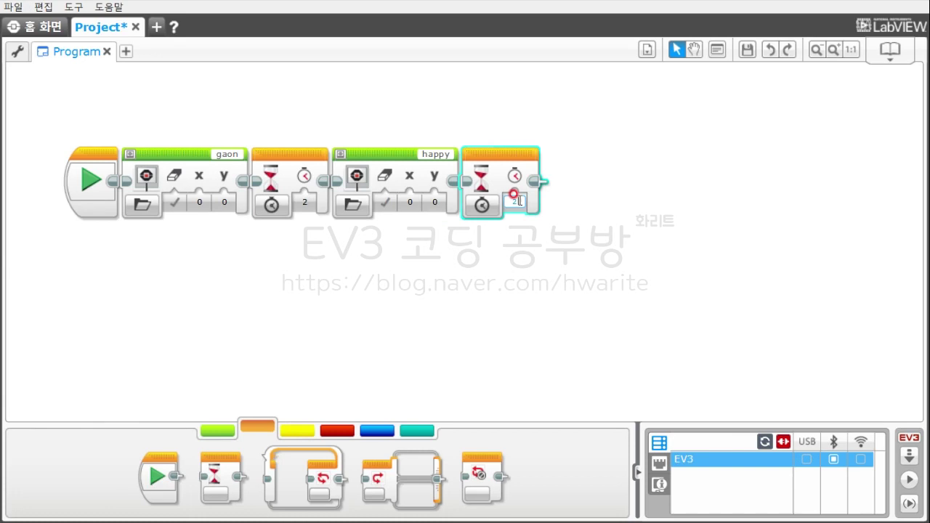
pyautogui.moveTo(668, 253); pyautogui.dragTo(640, 286)
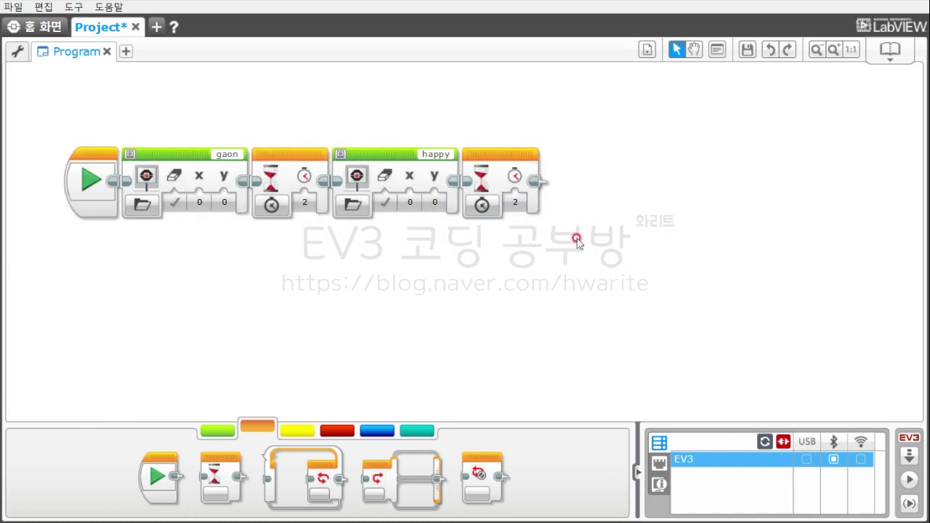